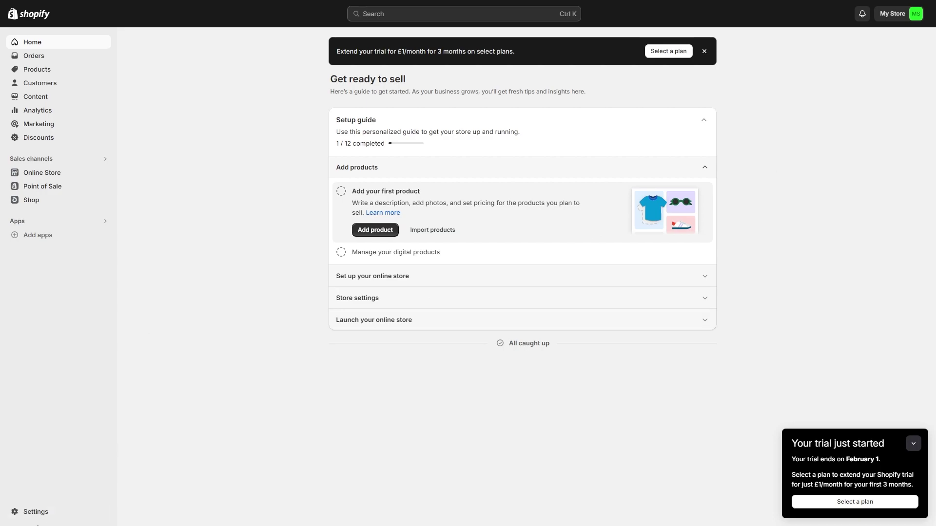
Step: Open Shopify's Domains settings and start connecting an existing domain
left_click(36, 511)
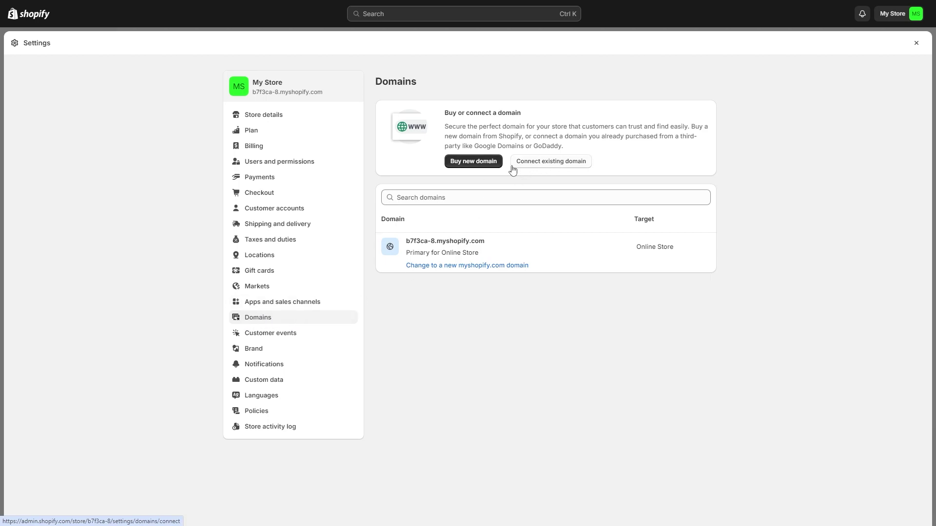
left_click(551, 165)
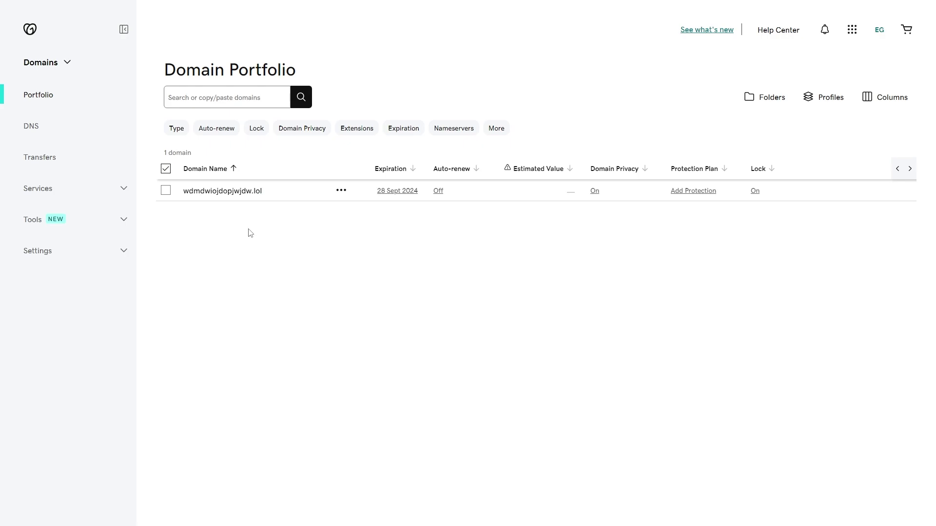
Step: Open GoDaddy's DNS records for wdmdwiojdopjwjdw.lol and copy the domain name from the page title
left_click(259, 192)
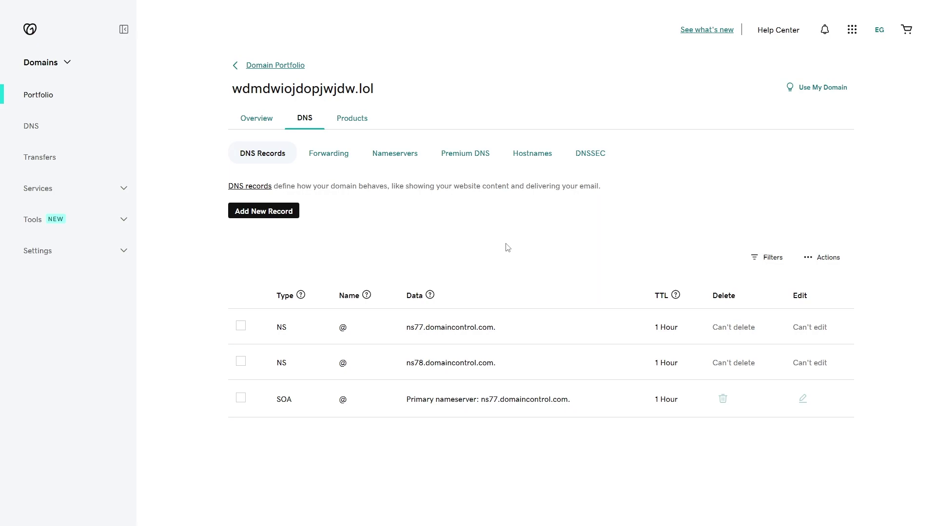
left_click_drag(373, 82, 254, 87)
right_click(274, 82)
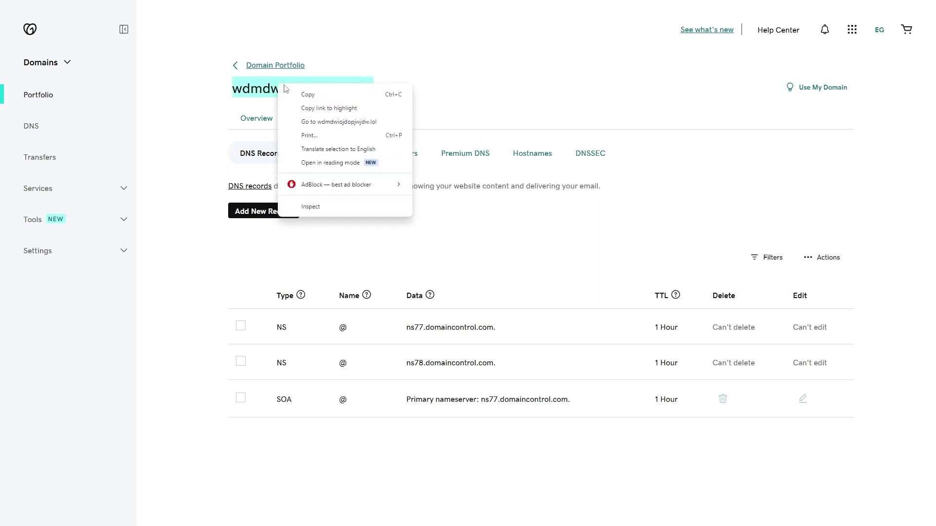
left_click(302, 92)
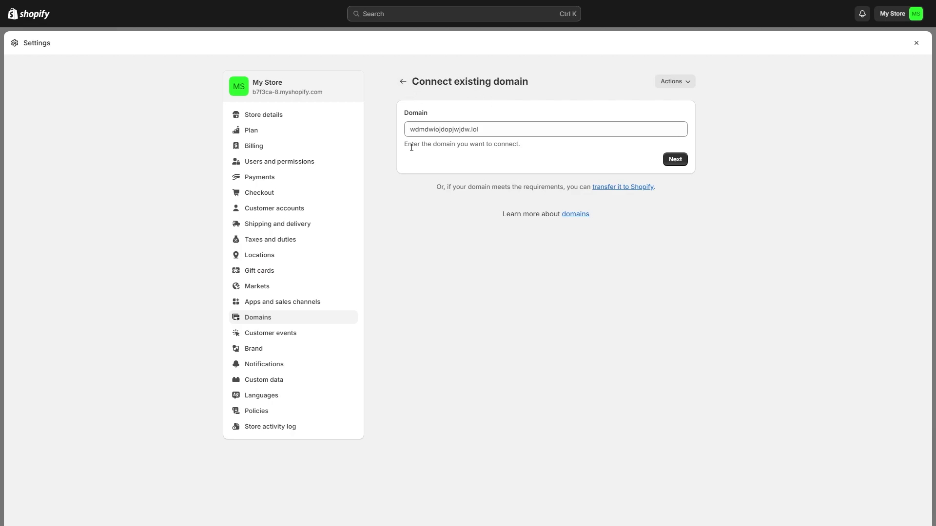
Step: Paste wdmdwiojdopjwjdw.lol into Shopify's Domain field and continue with Next
triple_click(489, 129)
key("ctrl+v")
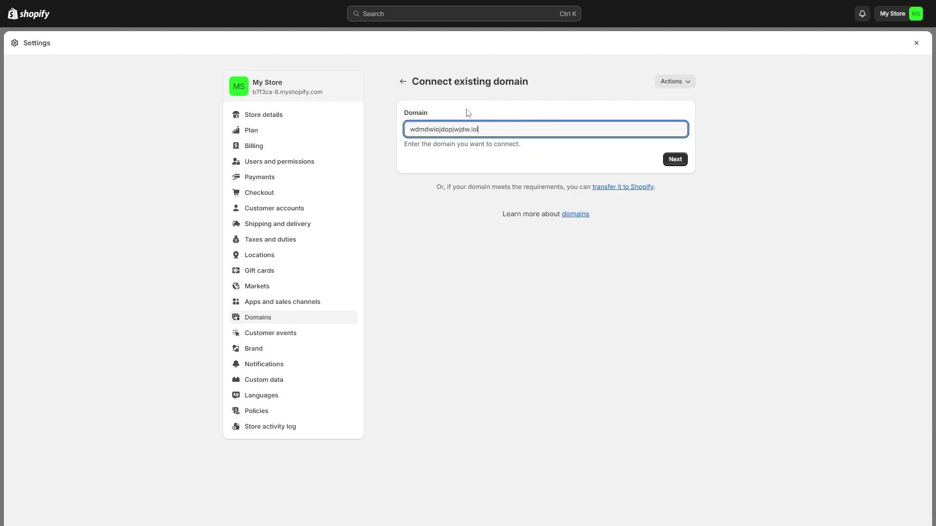
left_click(675, 159)
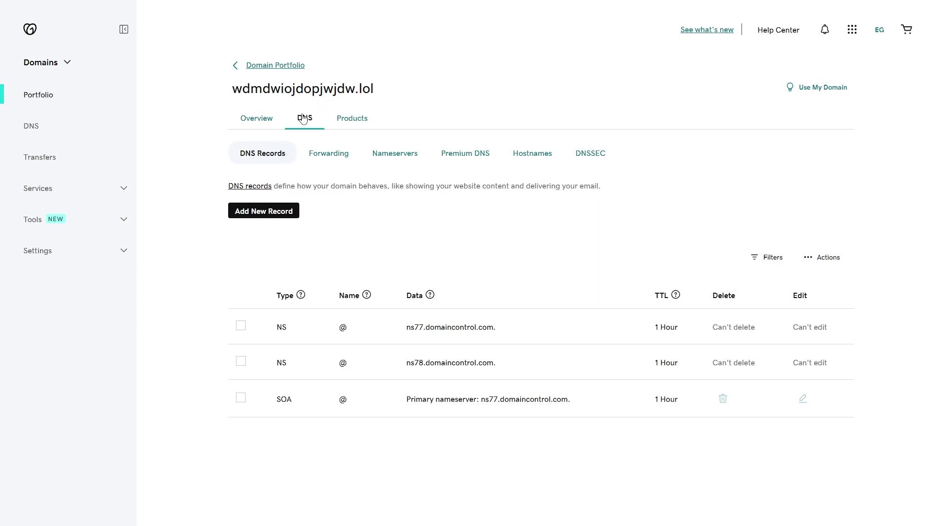
Step: Start a blank new record on the domain's GoDaddy DNS Records page
left_click_drag(227, 156, 289, 154)
left_click(331, 181)
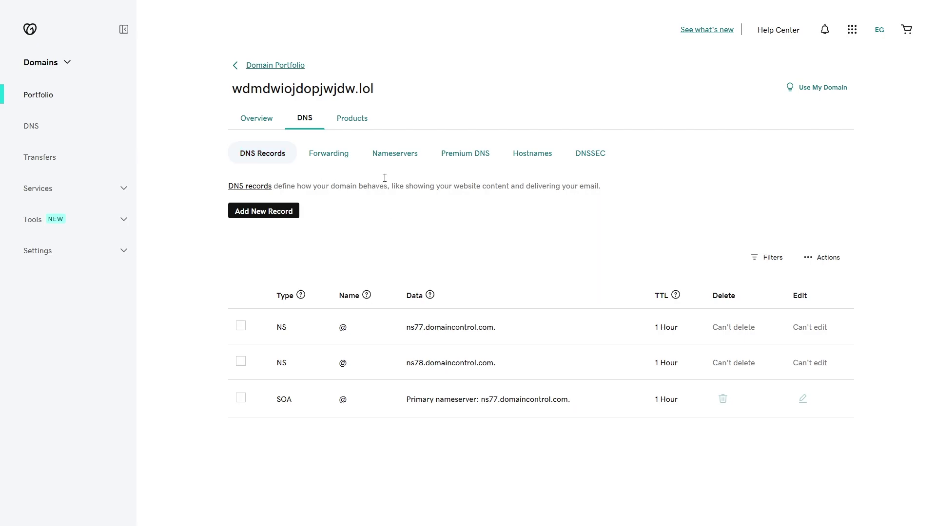
left_click(294, 212)
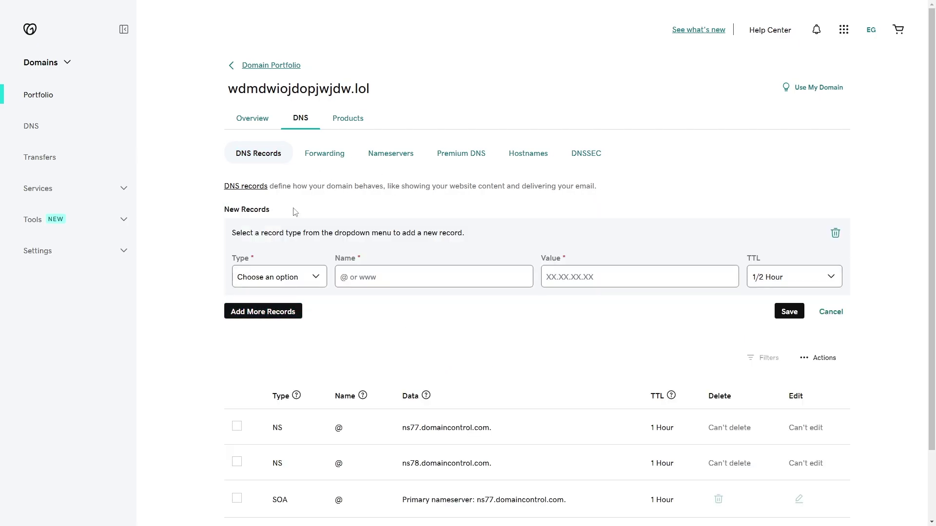
scroll(153, 434, "down", 2)
left_click_drag(271, 316, 292, 316)
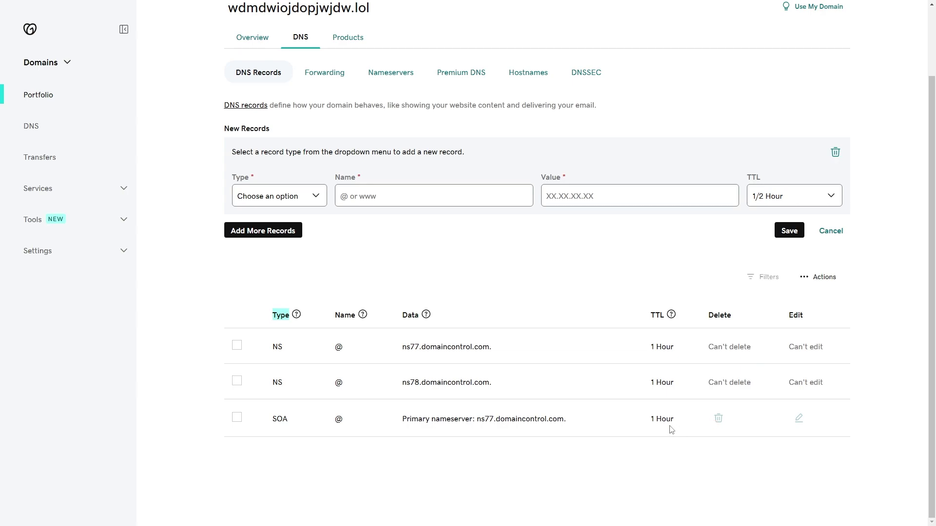
Step: Create and save a CNAME record named www with value shops.myshopify.com
double_click(239, 177)
left_click(304, 198)
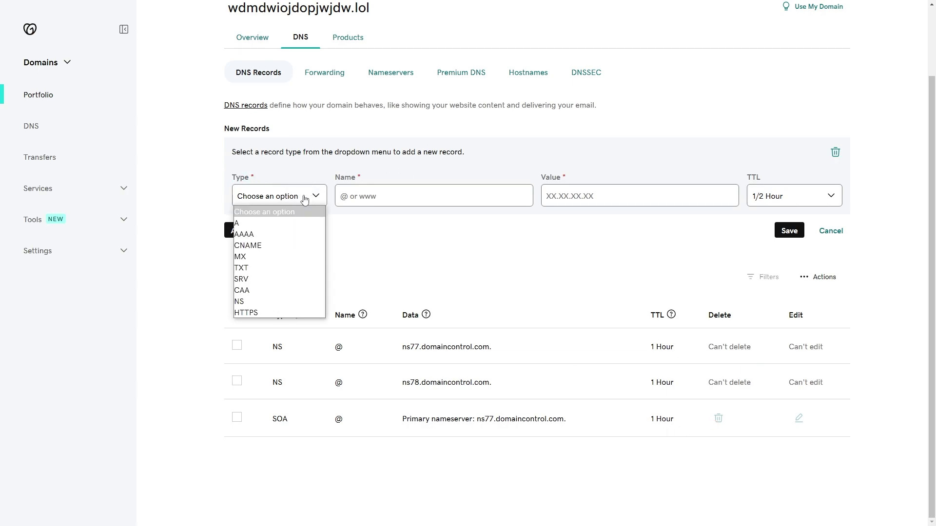
left_click(272, 245)
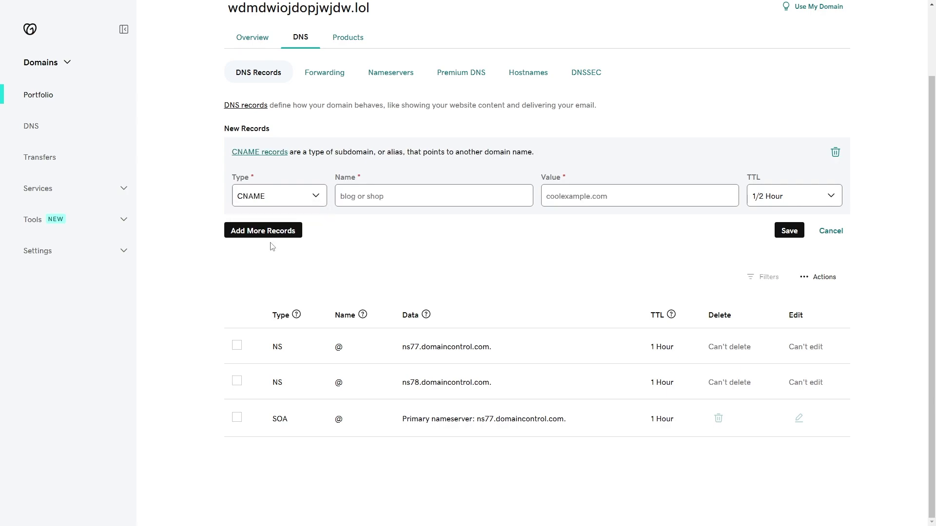
double_click(359, 180)
left_click(375, 195)
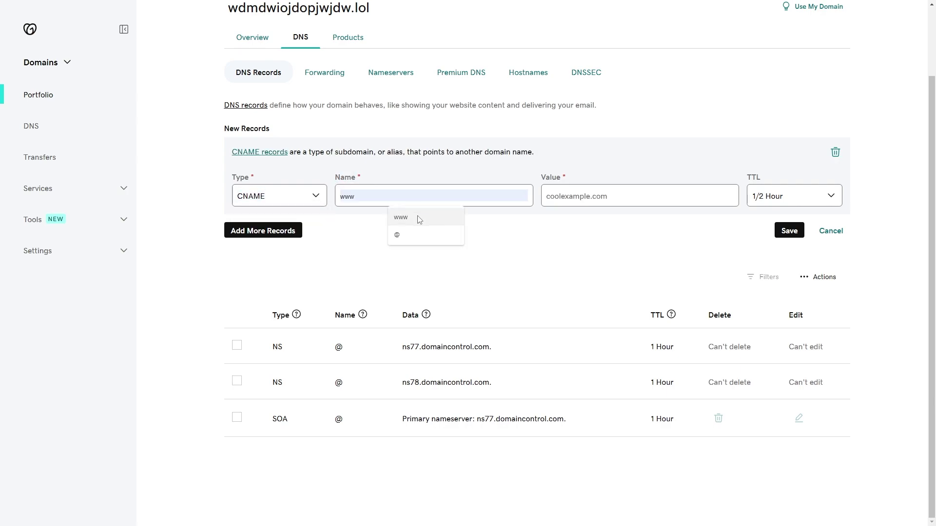
left_click(418, 218)
left_click(563, 194)
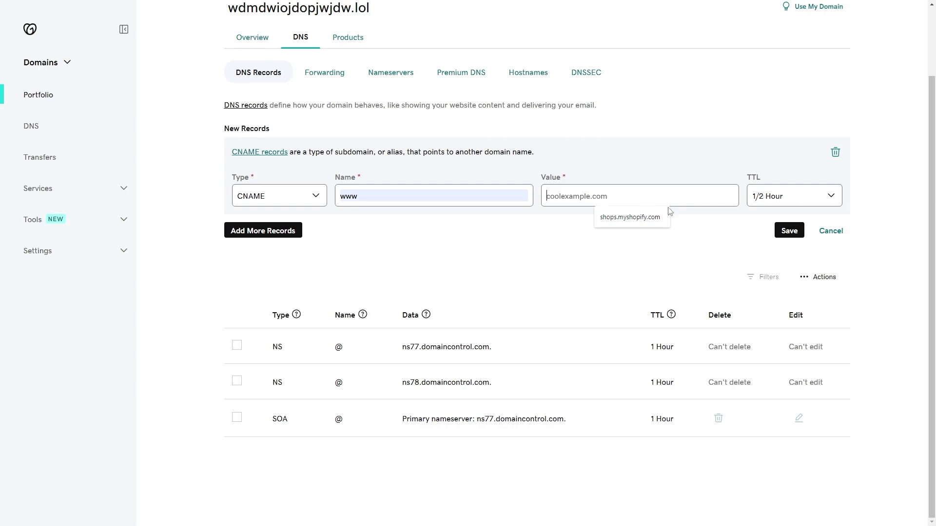
left_click(634, 217)
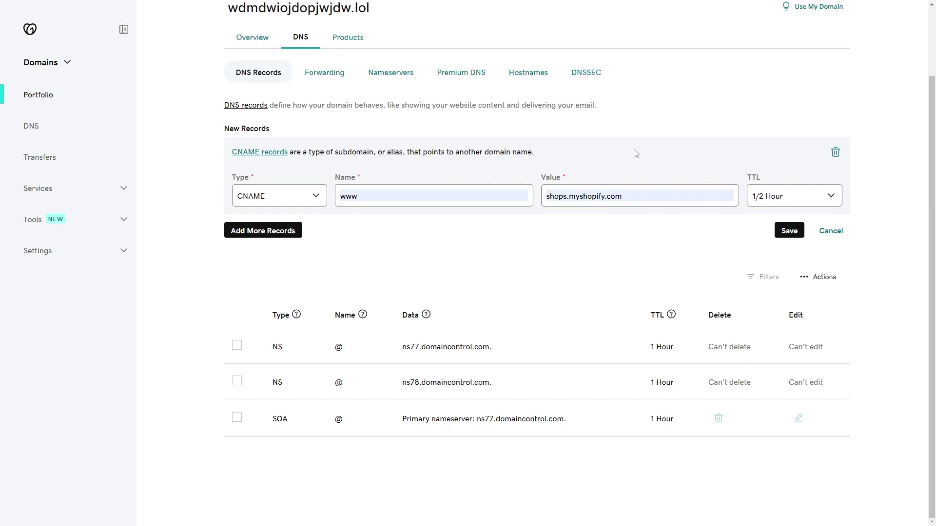
left_click_drag(774, 185, 739, 181)
left_click(763, 178)
left_click(788, 232)
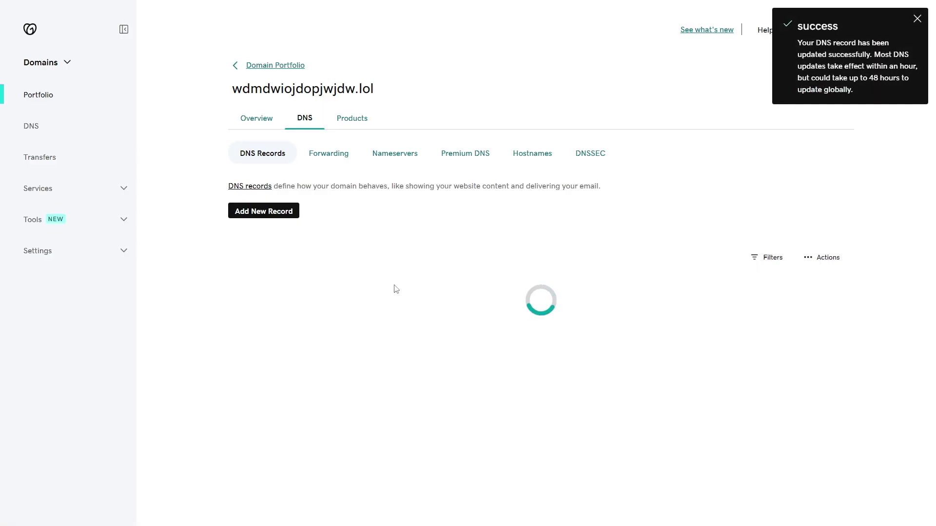
left_click_drag(271, 393, 506, 413)
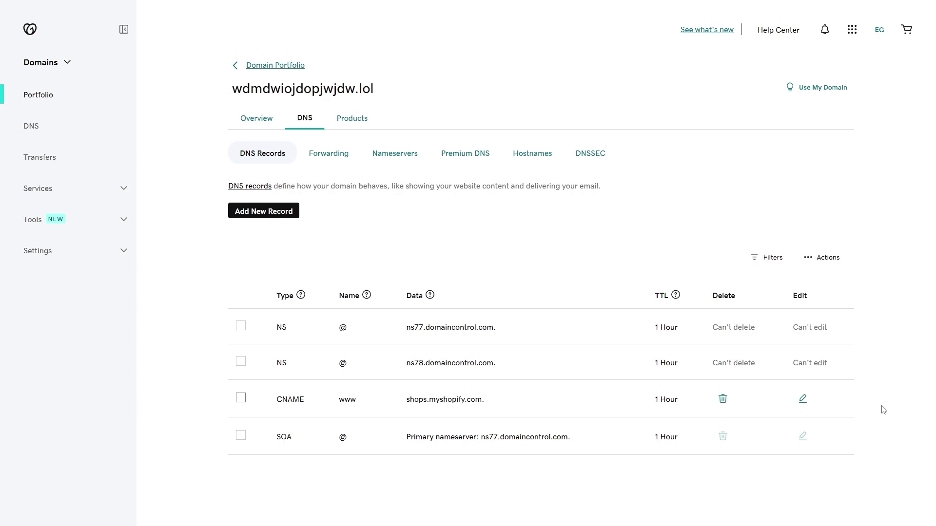
Step: Start a new A record with the root host @ as its name
left_click(272, 214)
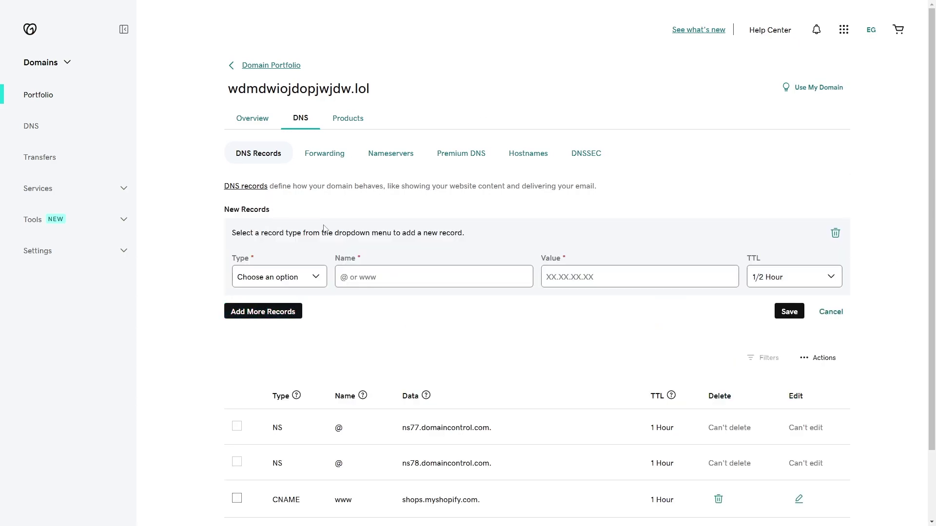
left_click(307, 281)
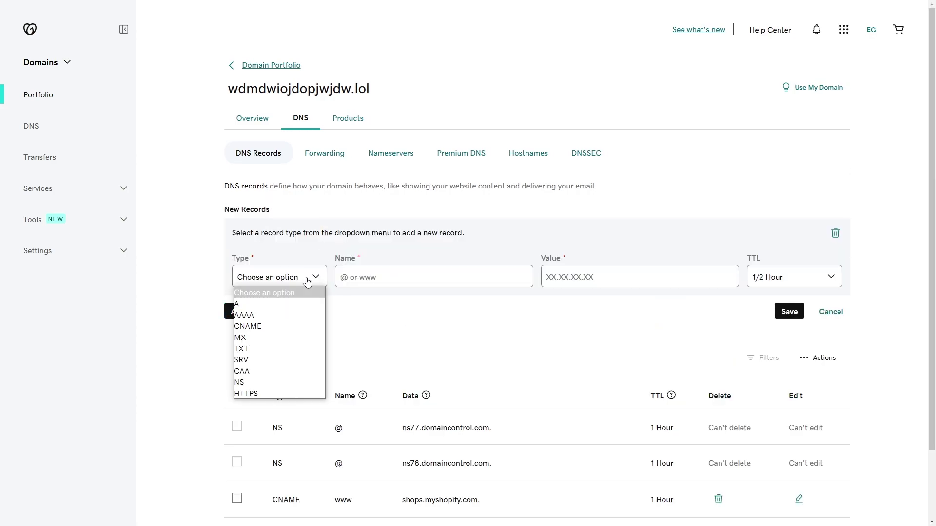
left_click(255, 304)
left_click(396, 276)
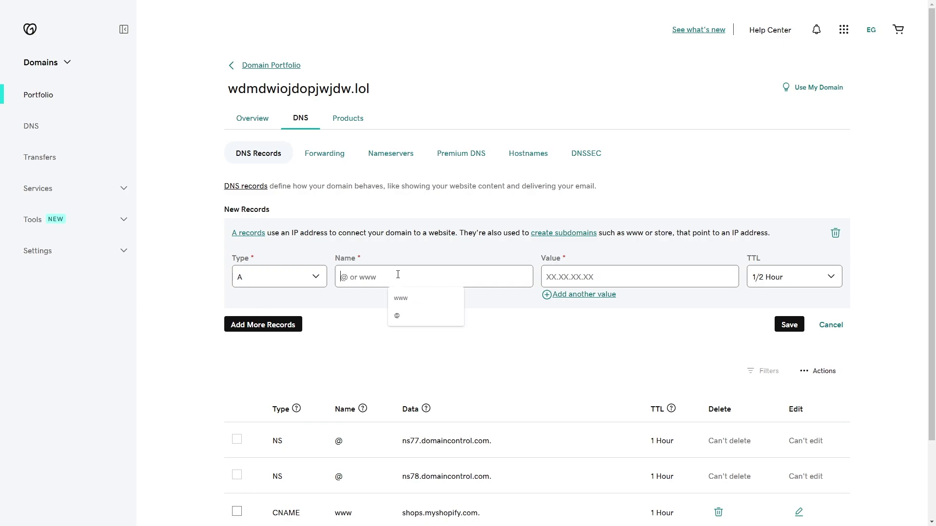
left_click(417, 315)
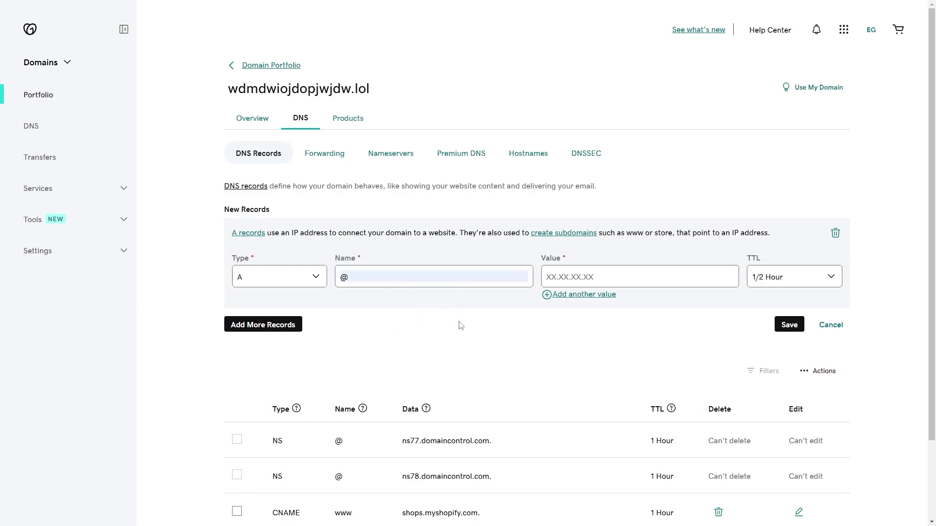
Step: Paste 23.227.38.65 as the A record's value and save it
left_click(608, 274)
key("ctrl+v")
left_click_drag(607, 274, 556, 276)
double_click(596, 276)
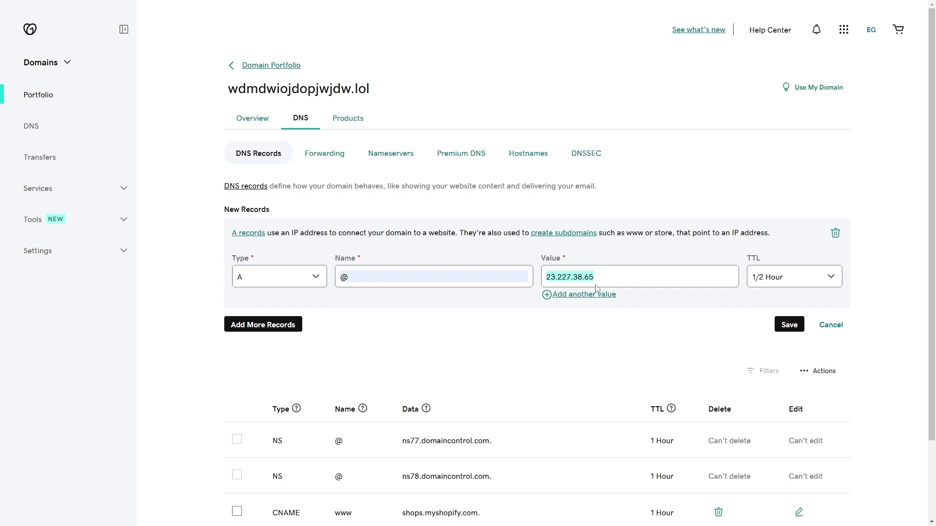
triple_click(549, 259)
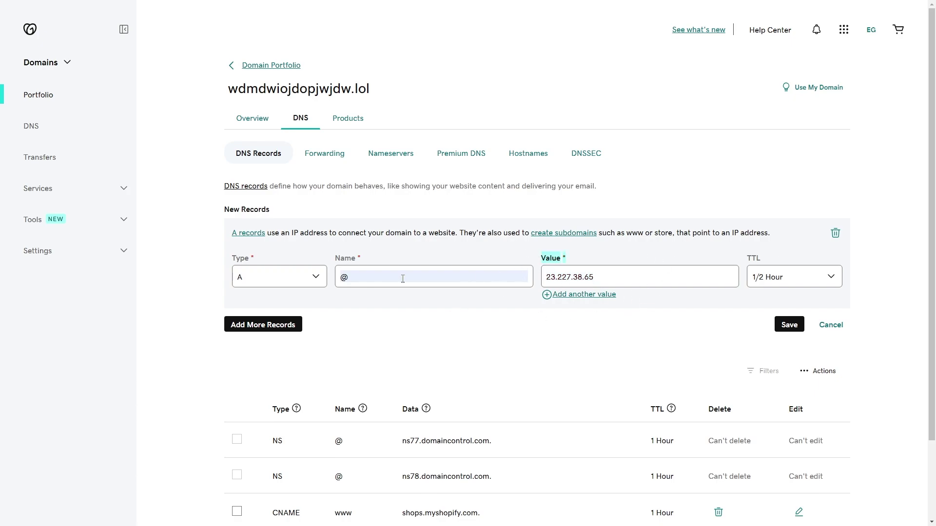
double_click(753, 258)
left_click(779, 228)
left_click(785, 323)
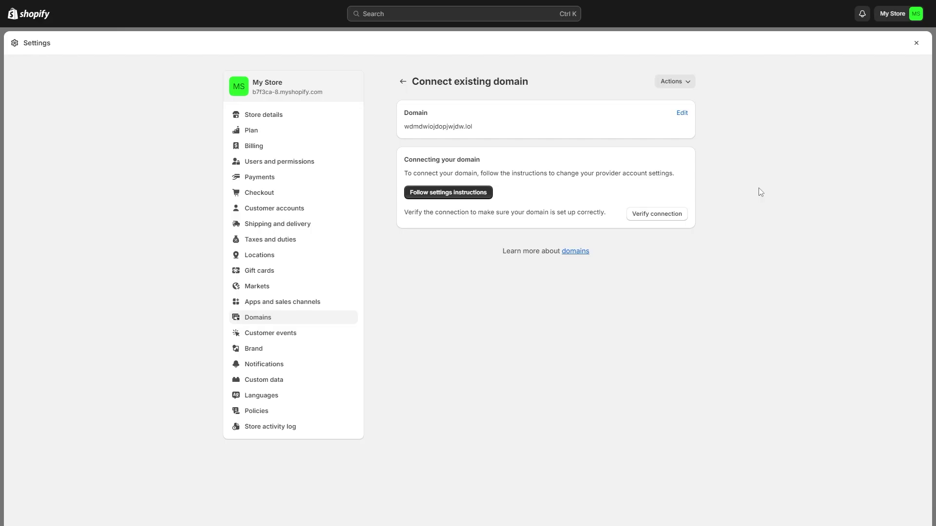
Step: Verify the connection and open wdmdwiojdopjwjdw.lol's details, now shown as the primary domain
left_click(655, 214)
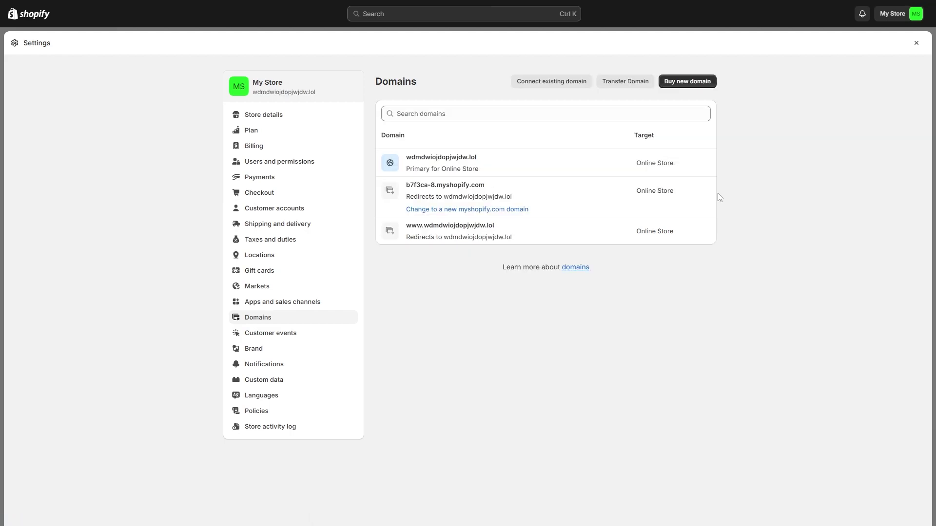
left_click(500, 163)
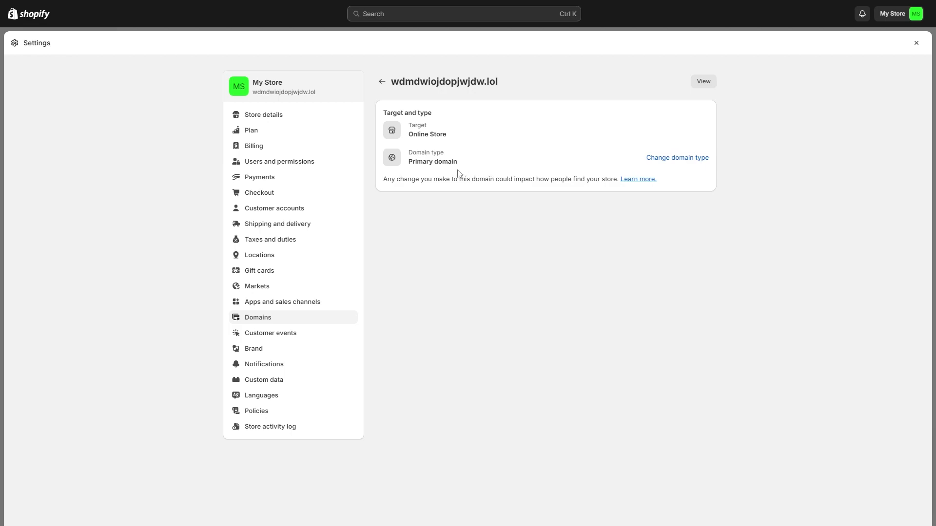
left_click_drag(513, 83, 385, 84)
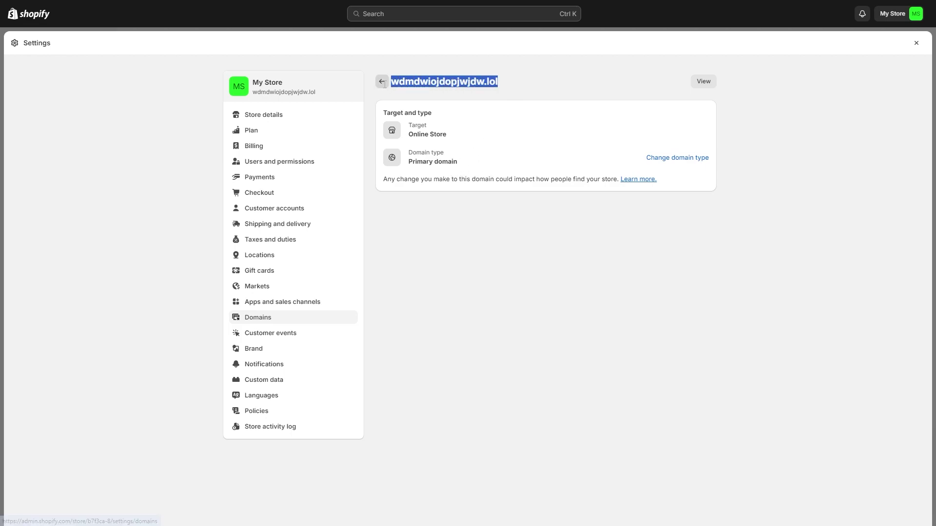
left_click(493, 81)
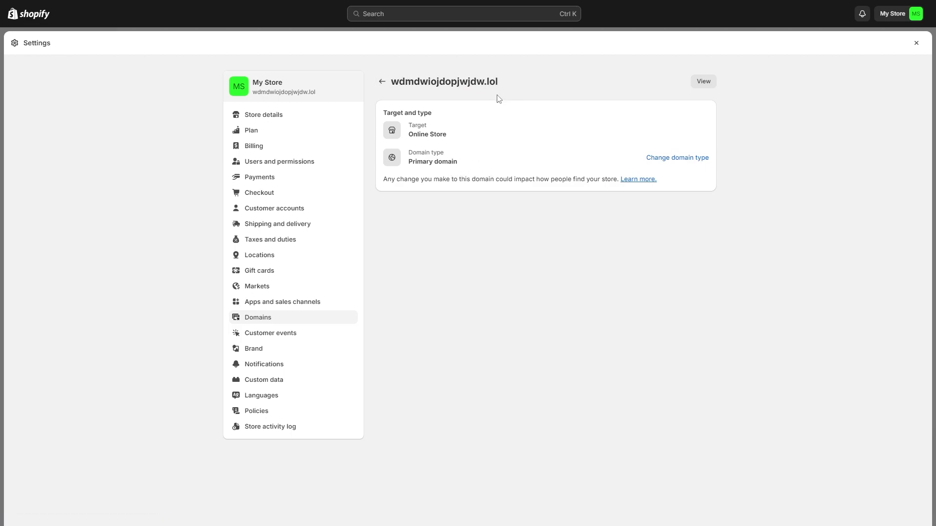
Step: Review b7f3ca-8.myshopify.com's domain type, cancel switching it to Primary, and return to Domains
left_click(382, 82)
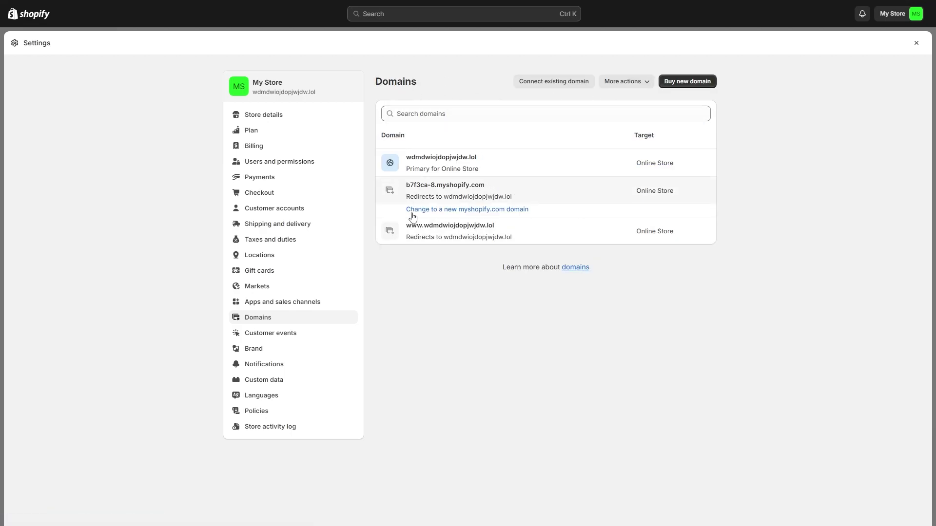
left_click(545, 199)
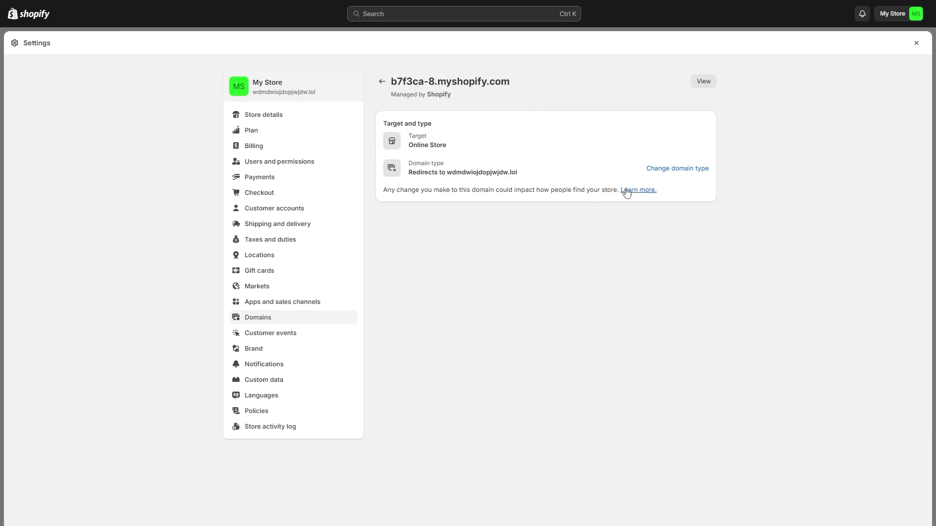
left_click_drag(630, 169, 738, 177)
left_click(738, 177)
left_click(702, 171)
left_click(350, 220)
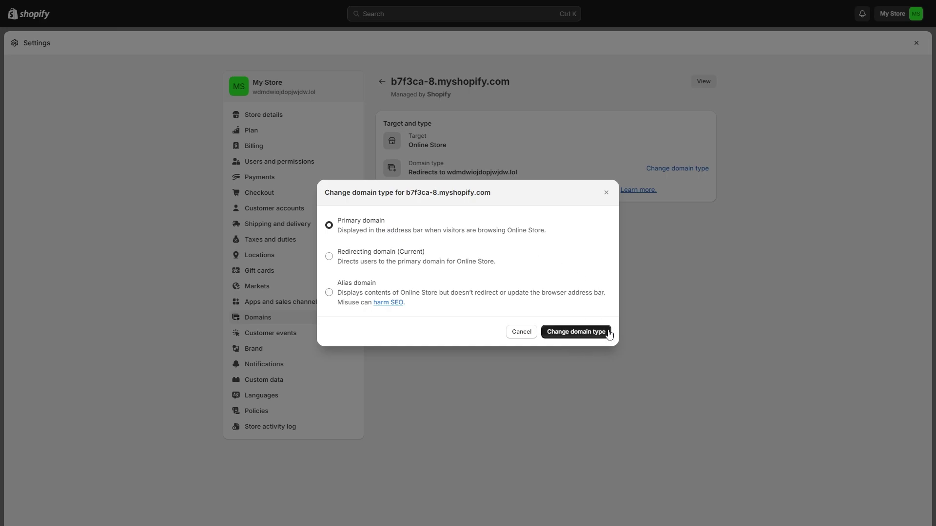
left_click(691, 320)
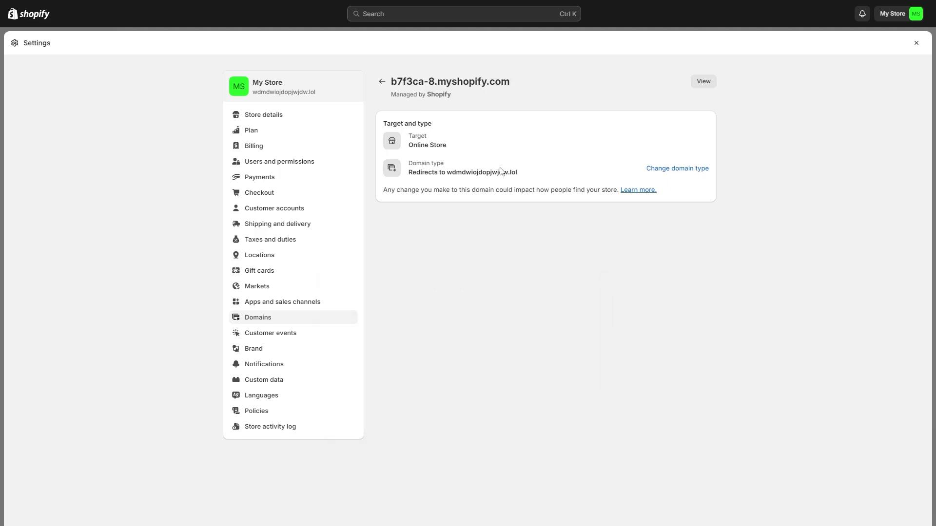
left_click(382, 81)
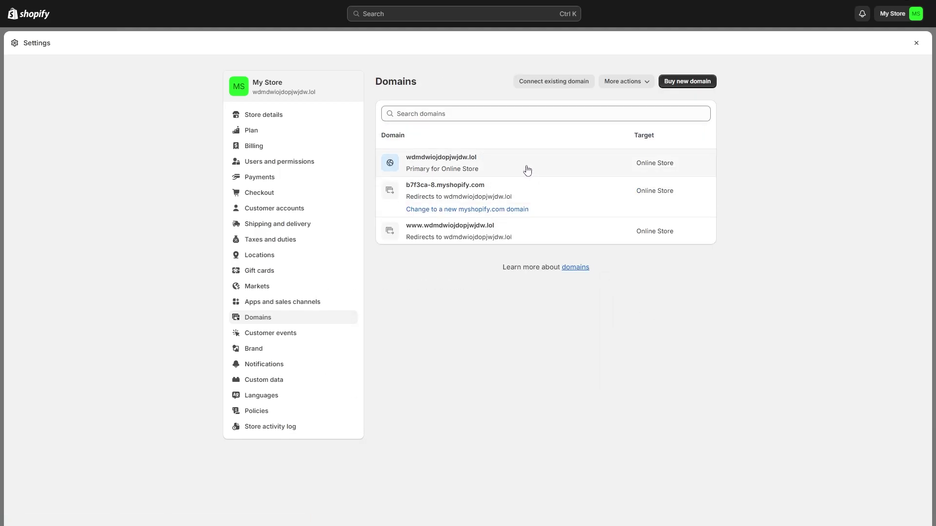